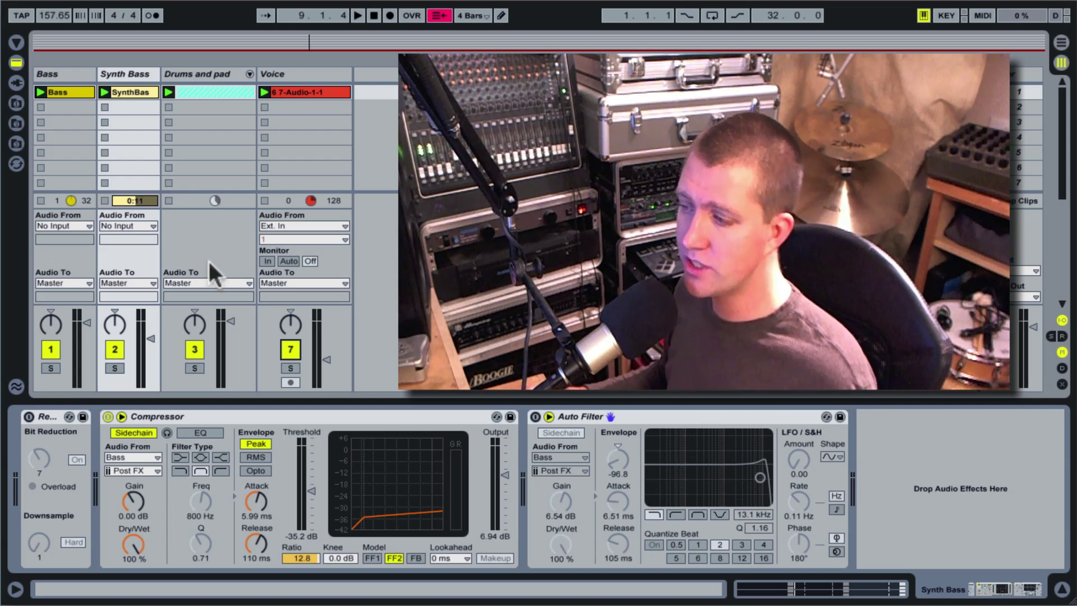
Mute the Drums and pad track and the Voice track, and bring the Bass track's volume all the way down.
left_click(188, 349)
left_click(290, 351)
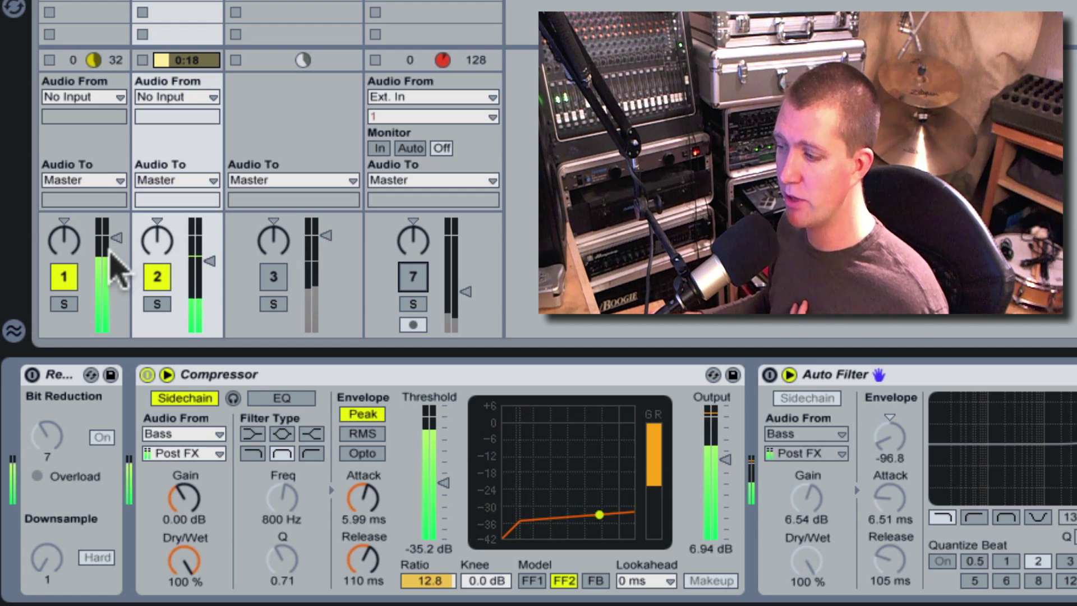
left_click_drag(115, 238, 115, 336)
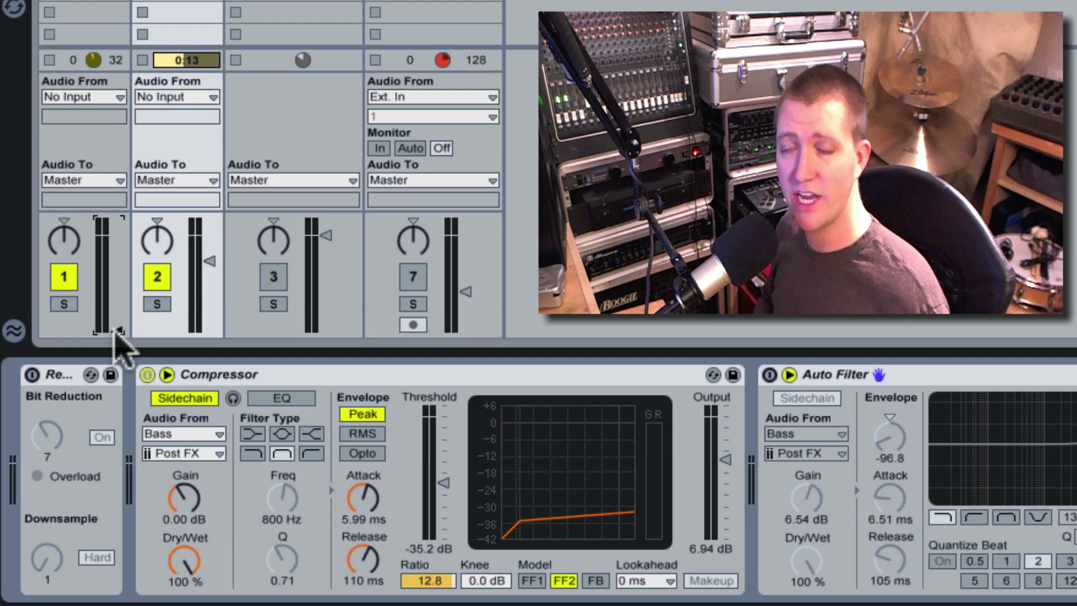
Turn on the bit reduction effect on the Synth Bass track and play the set to audition it.
left_click(62, 375)
left_click(32, 374)
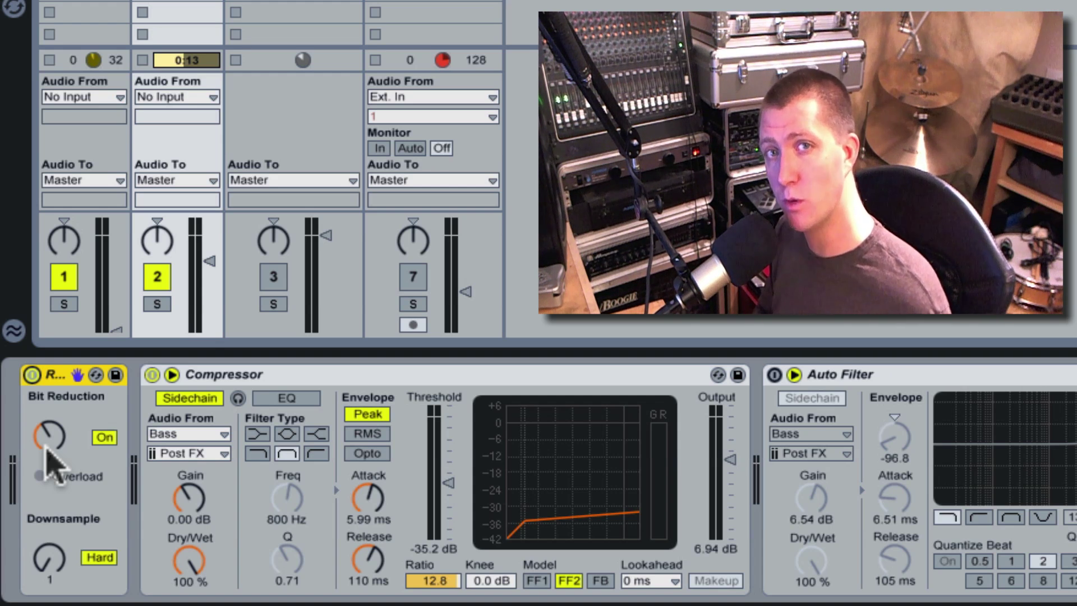
key("space")
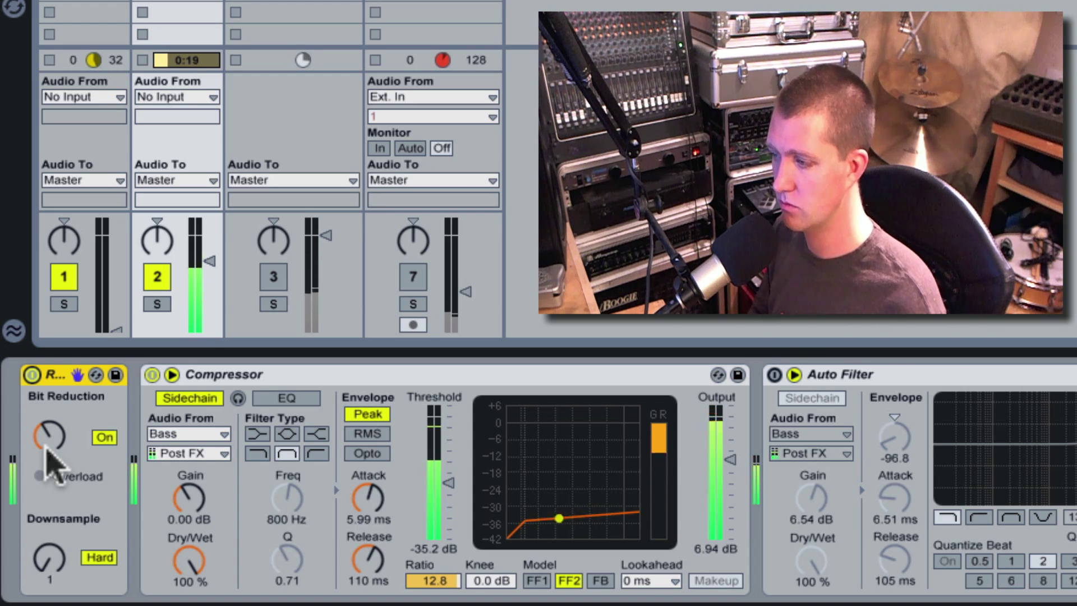
key("space")
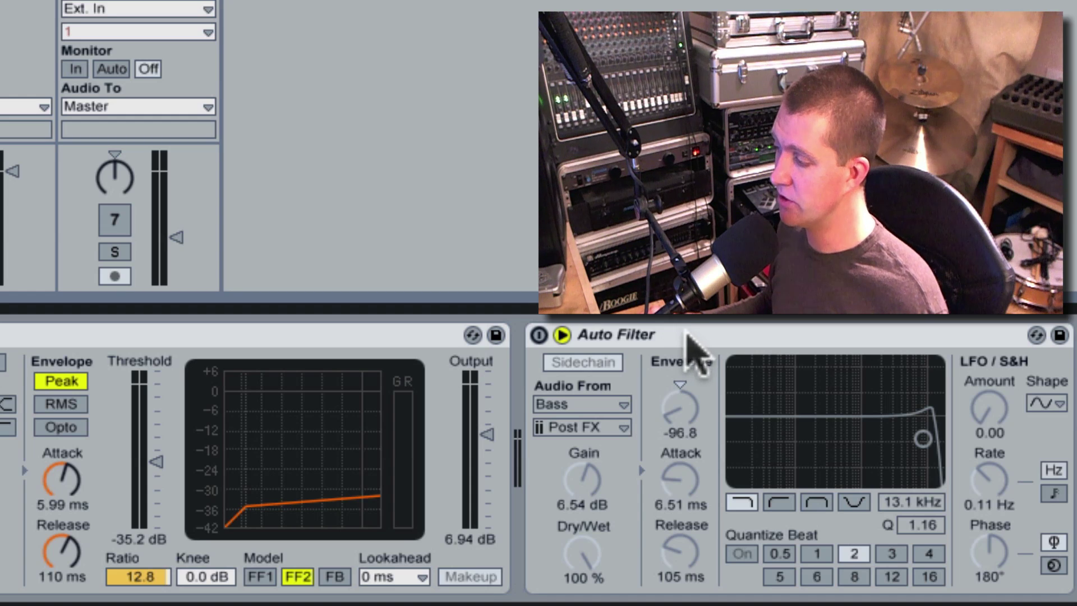
Turn on the Auto Filter on the Synth Bass track, collapsing and re-expanding its sidechain section.
left_click(906, 374)
left_click(533, 334)
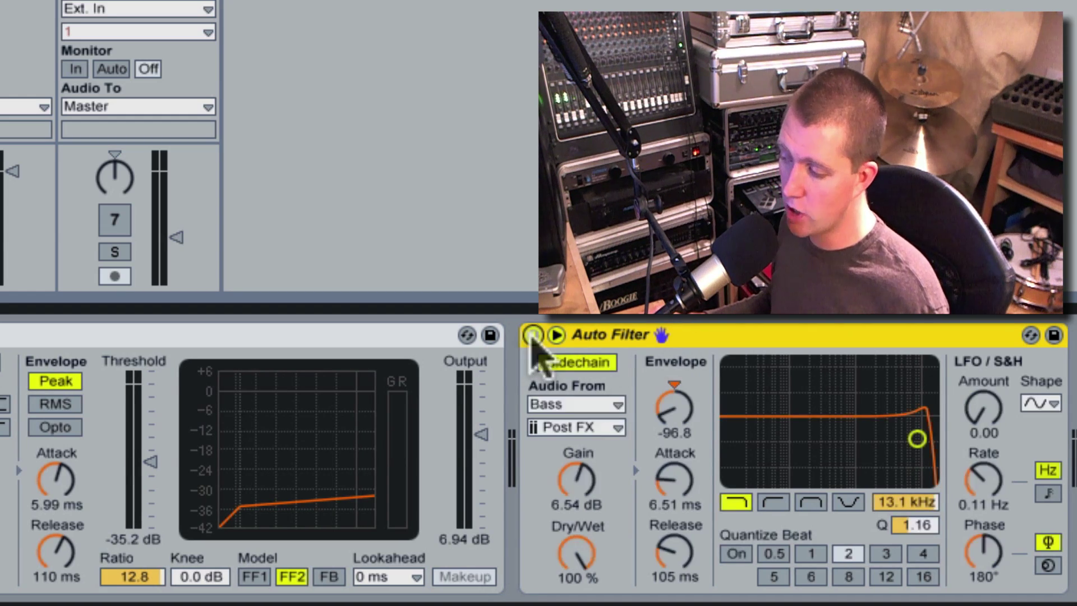
left_click(556, 334)
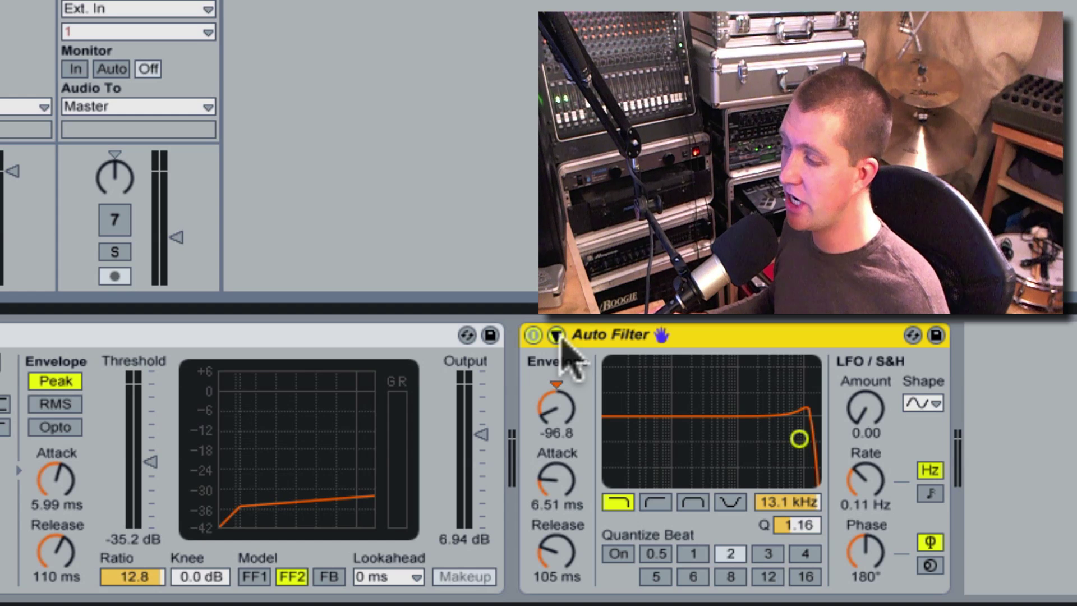
left_click(556, 335)
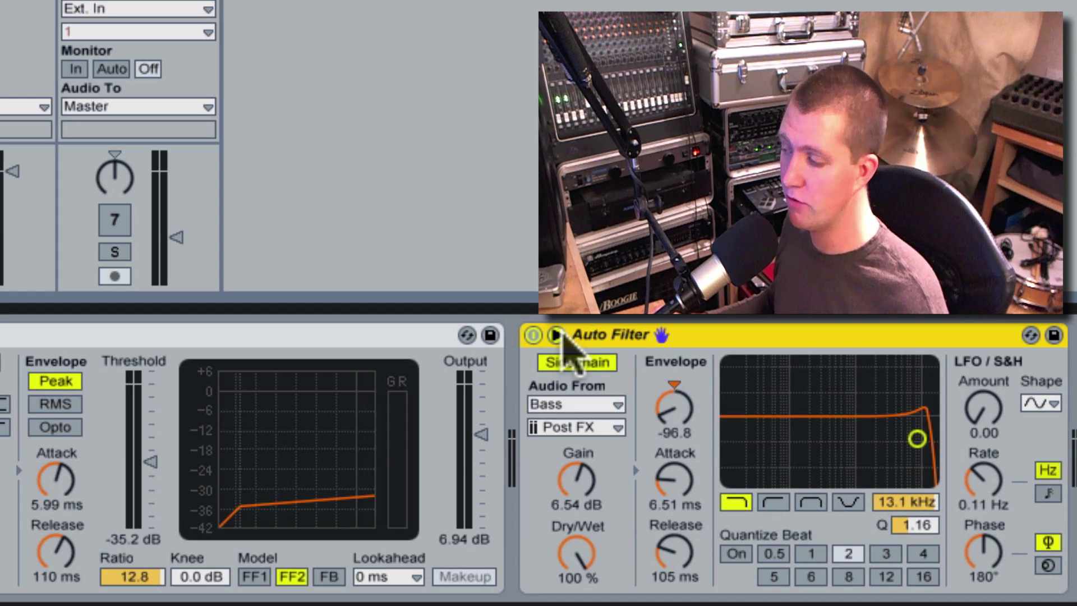
Turn off the Auto Filter's sidechain and reset its envelope amount to 0.00.
left_click(578, 365)
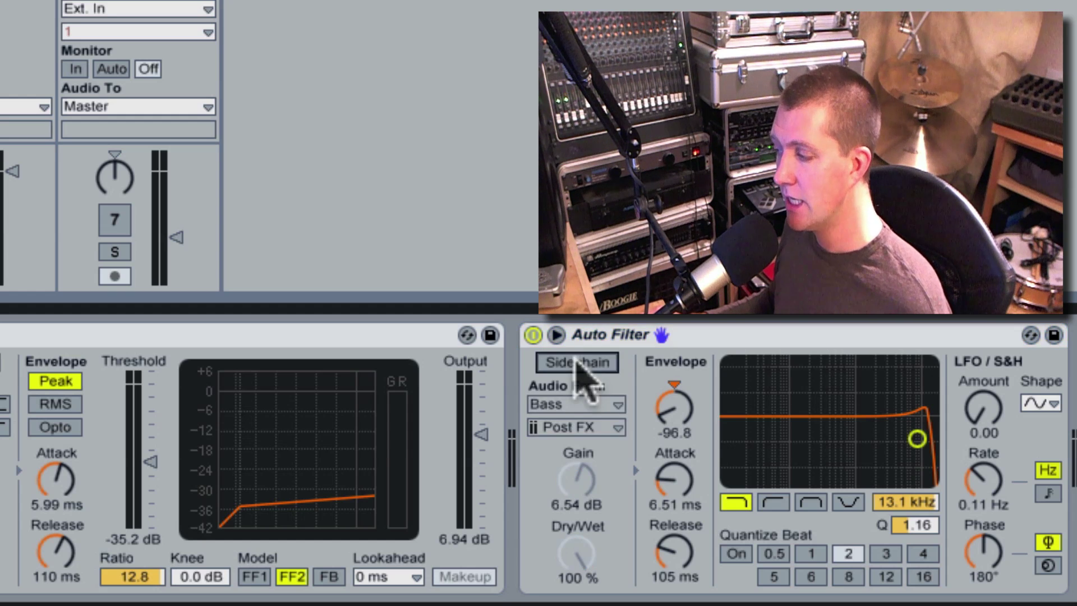
left_click(681, 402)
key("Delete")
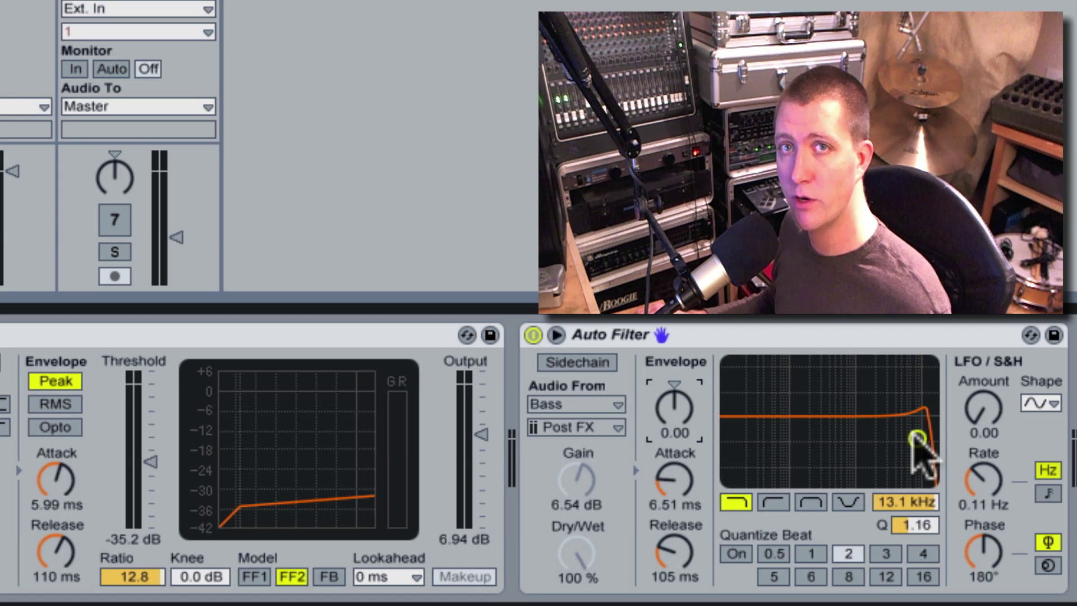
Sweep the Auto Filter's low-pass cutoff and resonance during playback, ending at 8.68 kHz with a Q of 1.50.
left_click_drag(918, 443, 816, 454)
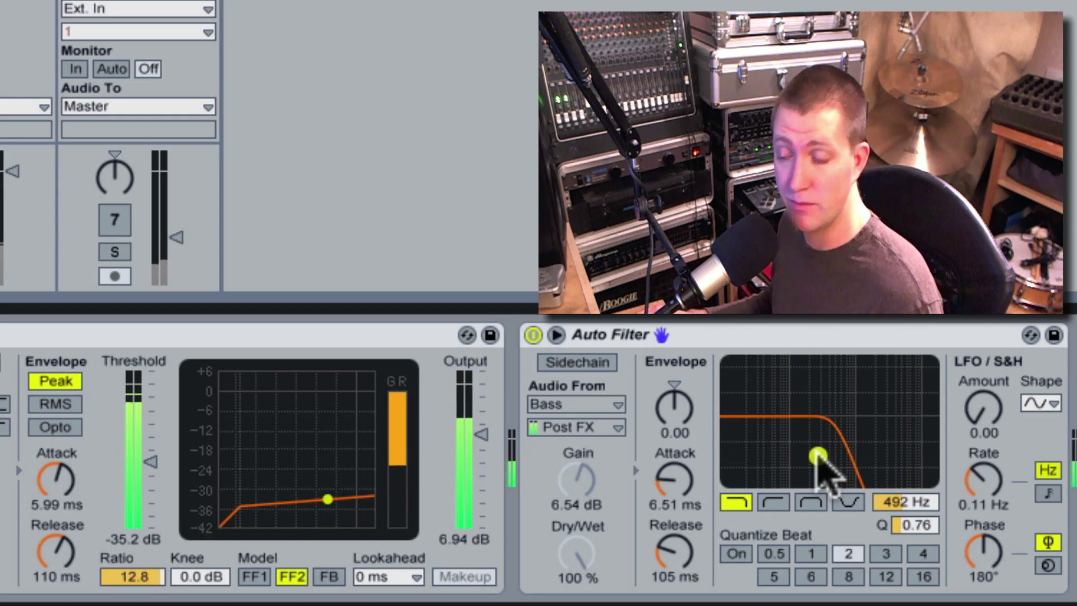
left_click_drag(817, 455, 930, 451)
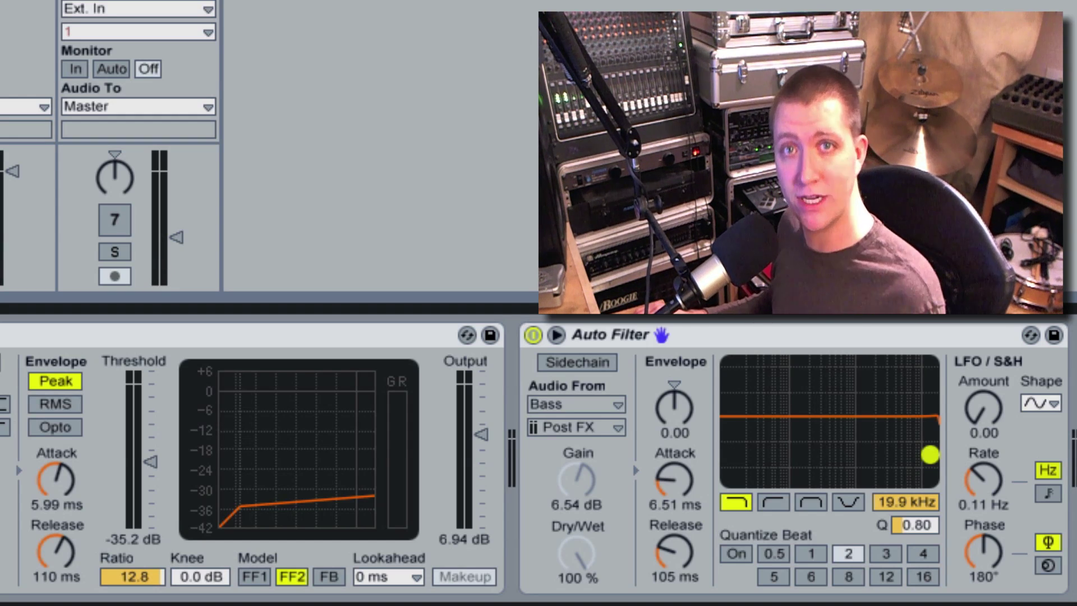
left_click_drag(929, 455, 924, 364)
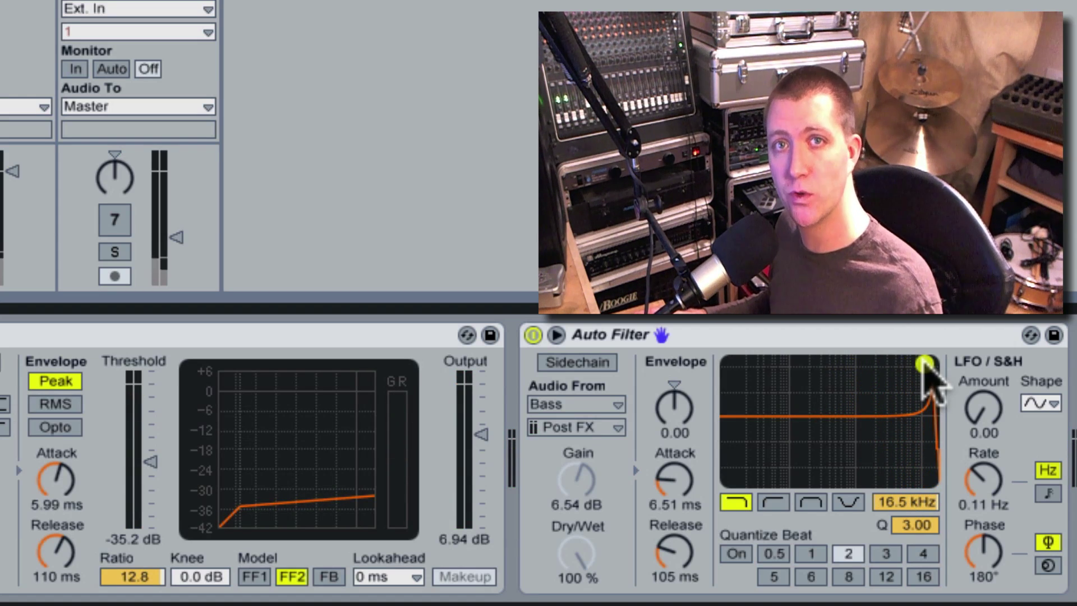
left_click_drag(926, 366, 921, 427)
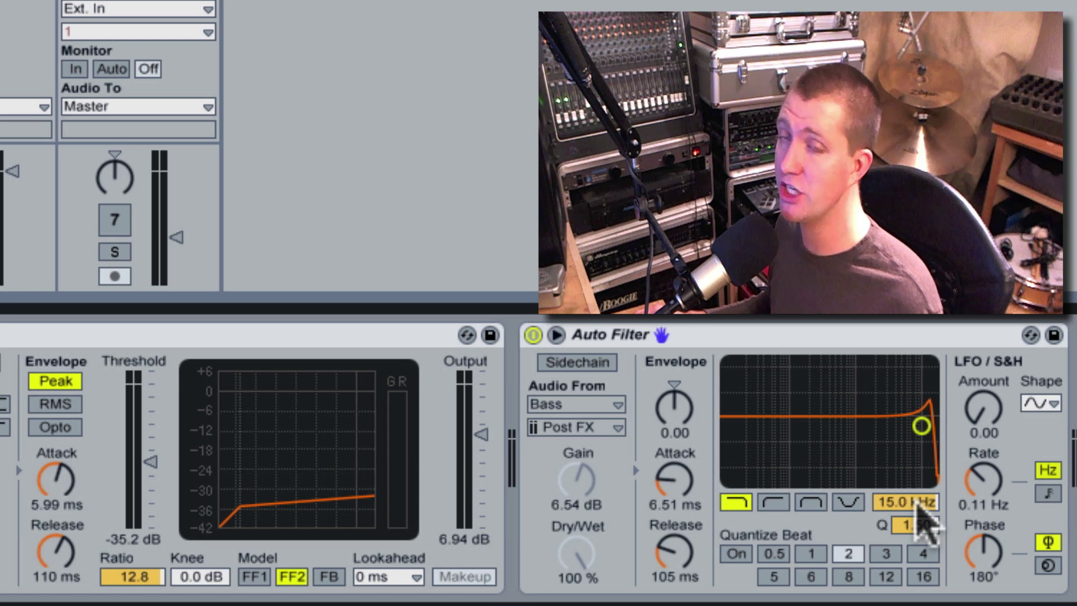
mouse_move(920, 502)
left_mouse_down()
mouse_move(919, 559)
mouse_move(920, 504)
left_mouse_up()
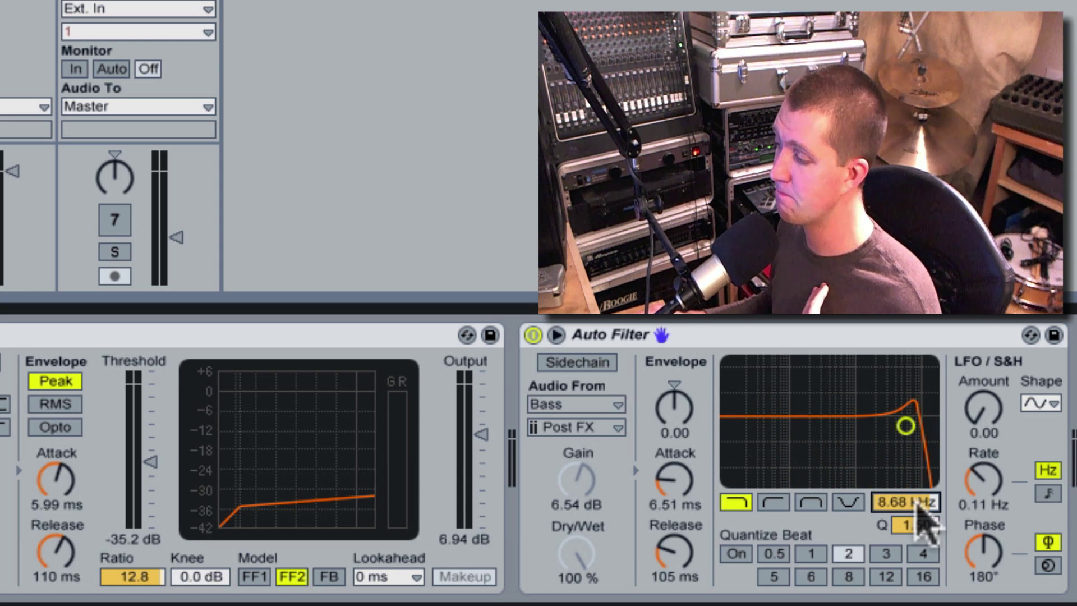
Enable the Auto Filter's sidechain with Bass as its audio source and start playback.
left_click(593, 341)
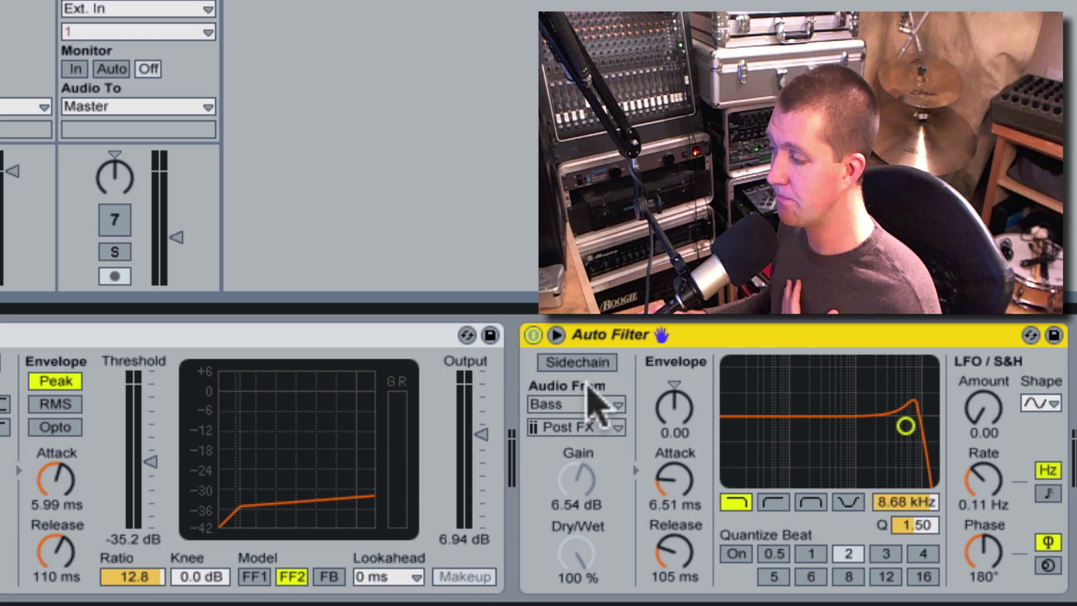
left_click(589, 361)
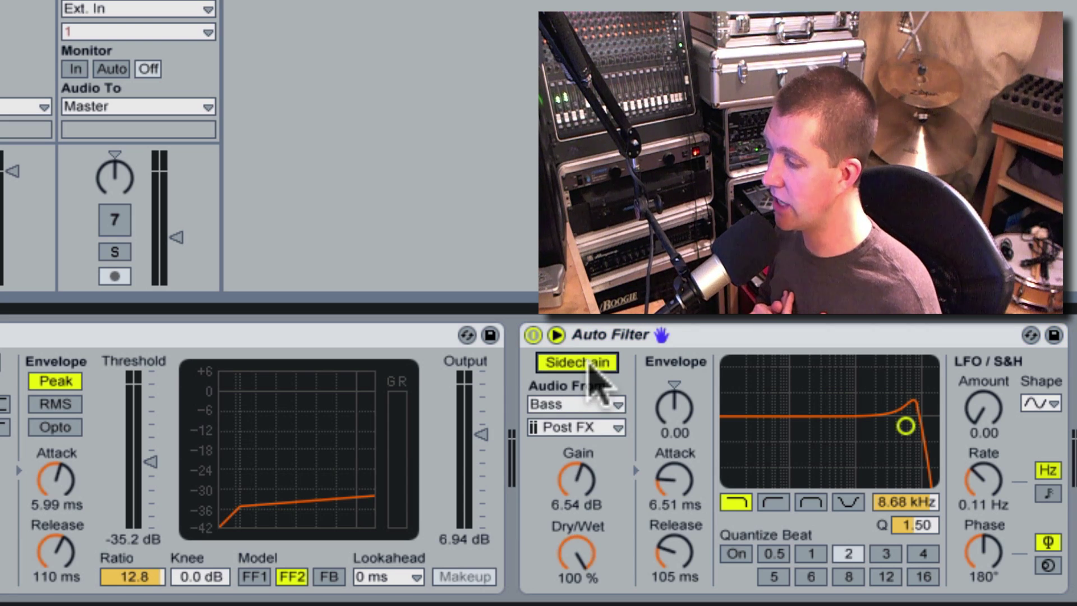
left_click(588, 409)
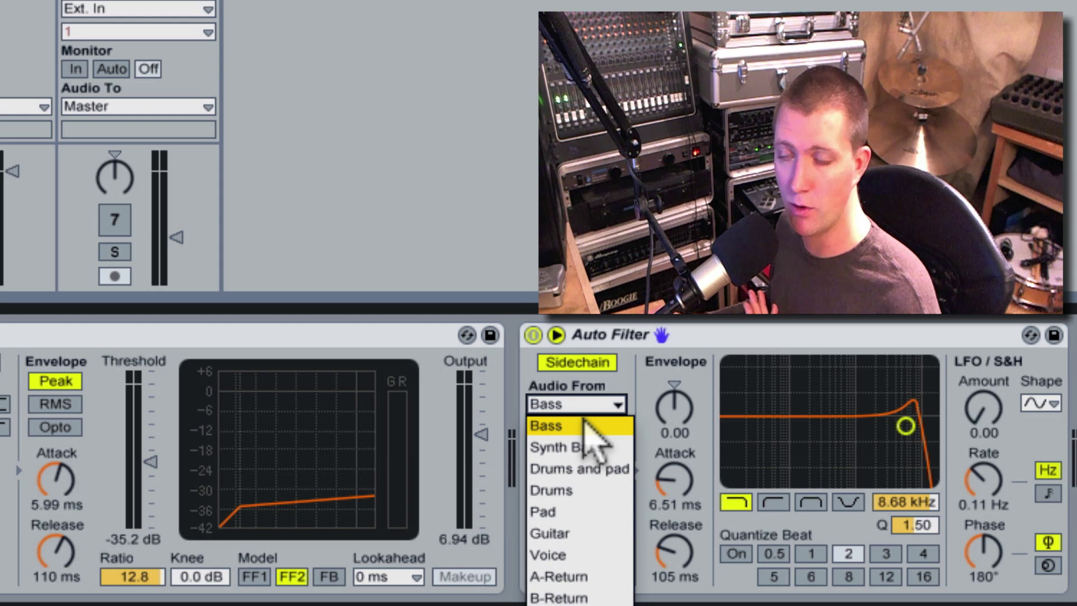
left_click(584, 425)
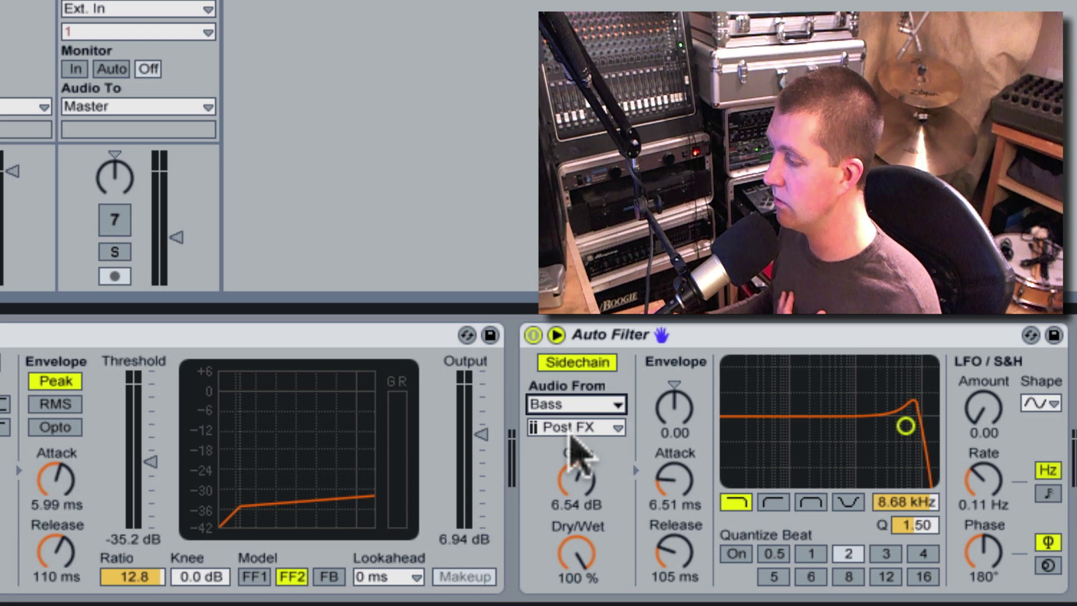
key("space")
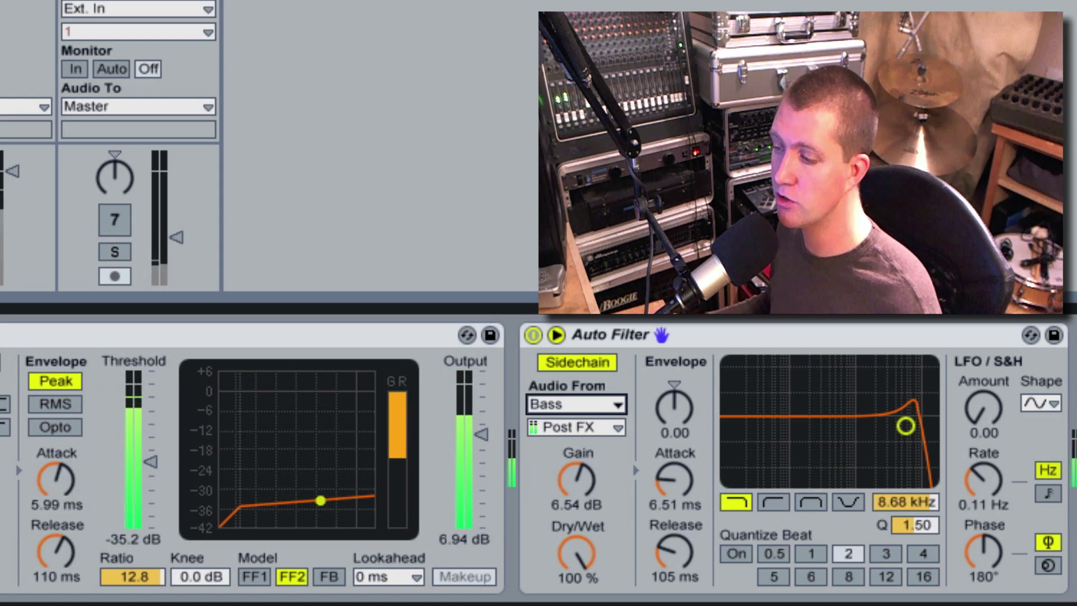
Bypass the Compressor and try the Auto Filter with a Q of 3.00 and various envelope amounts, ending at -54.4.
left_click(0, 334)
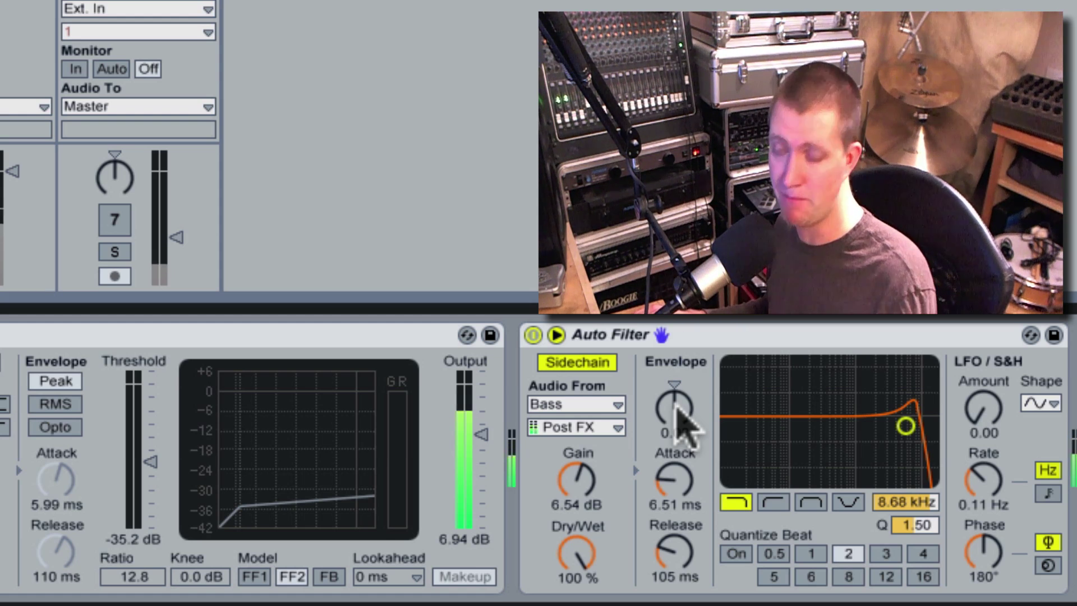
left_click_drag(681, 426, 676, 420)
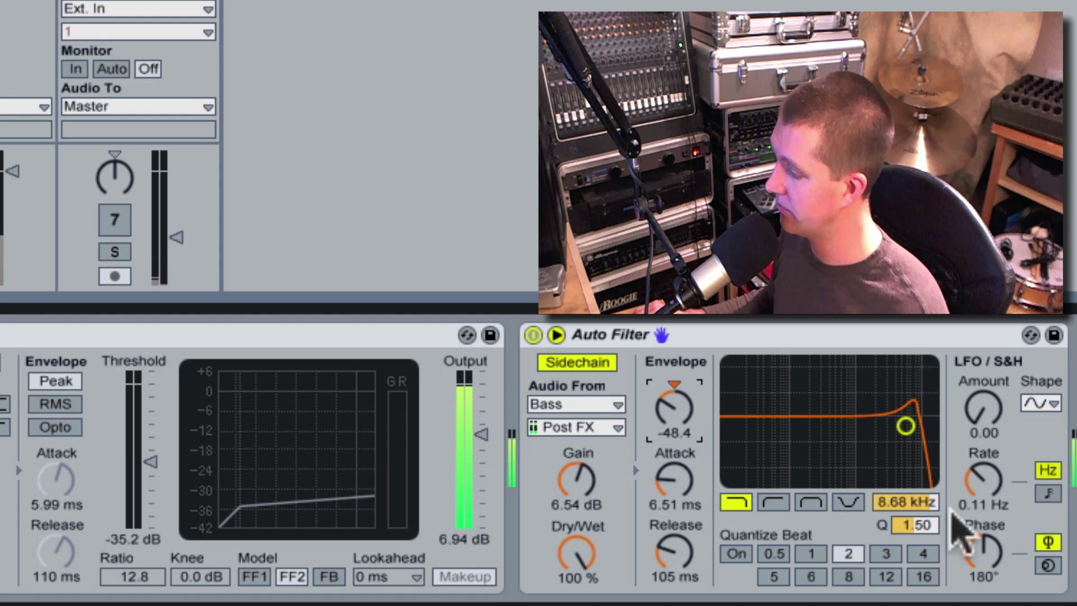
left_click(923, 530)
left_click_drag(922, 530, 921, 531)
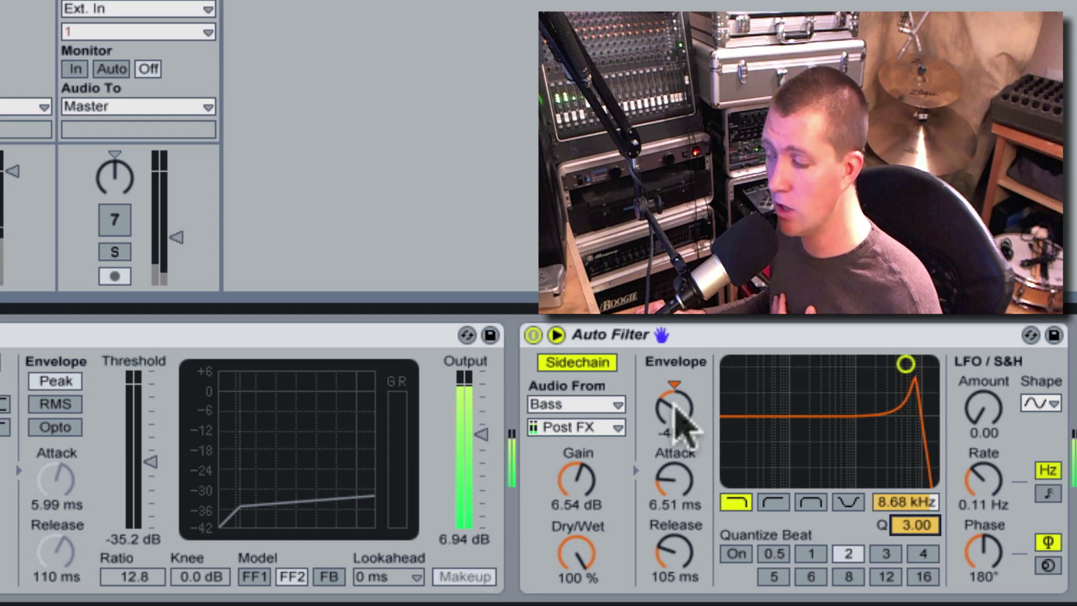
left_click_drag(676, 409, 676, 426)
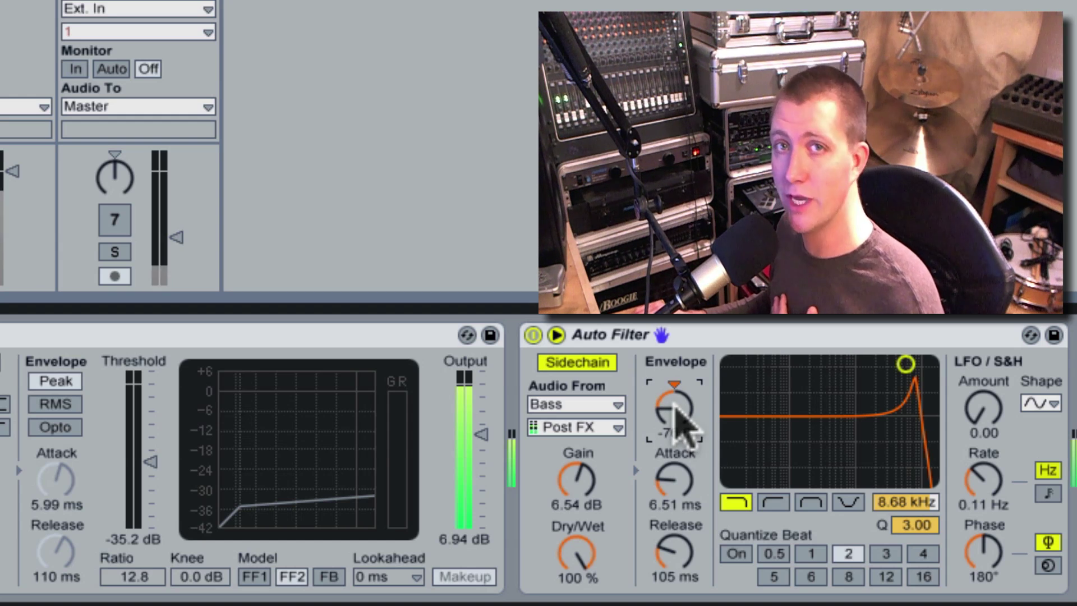
left_click_drag(675, 409, 676, 424)
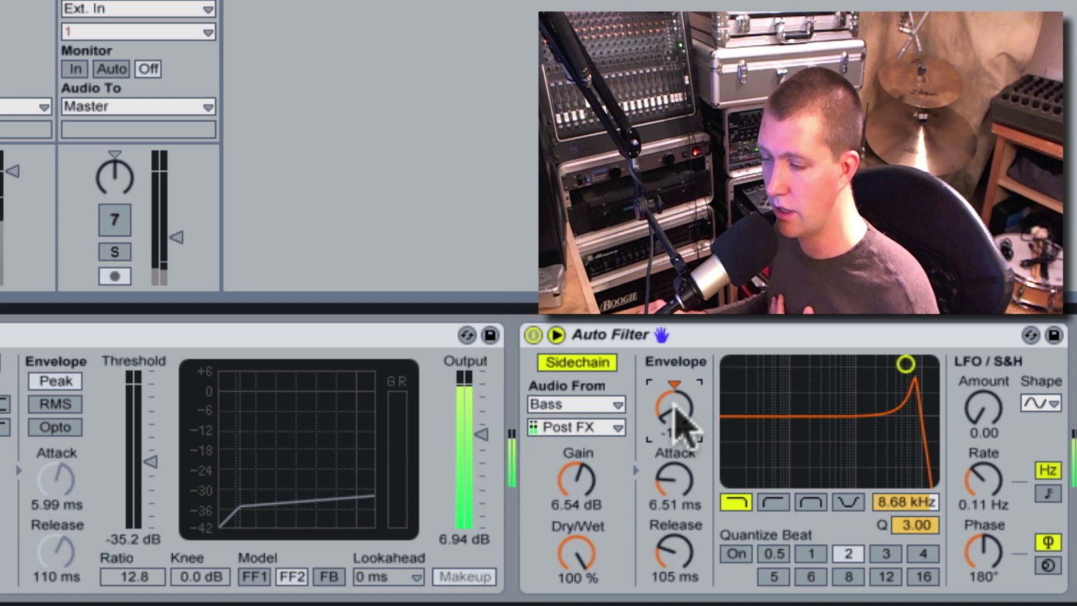
left_click_drag(674, 408, 675, 376)
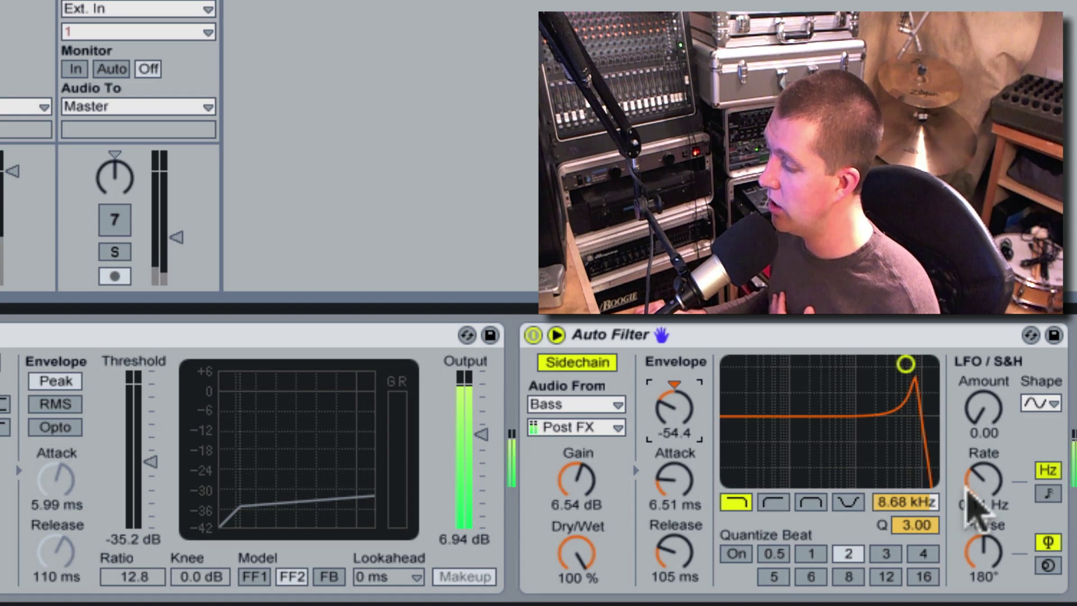
Turn the Compressor back on and set the Auto Filter's envelope amount to -86.7, cutoff to 12.5 kHz and Q to 1.14.
mouse_move(917, 501)
left_mouse_down()
mouse_move(920, 561)
mouse_move(911, 492)
left_mouse_up()
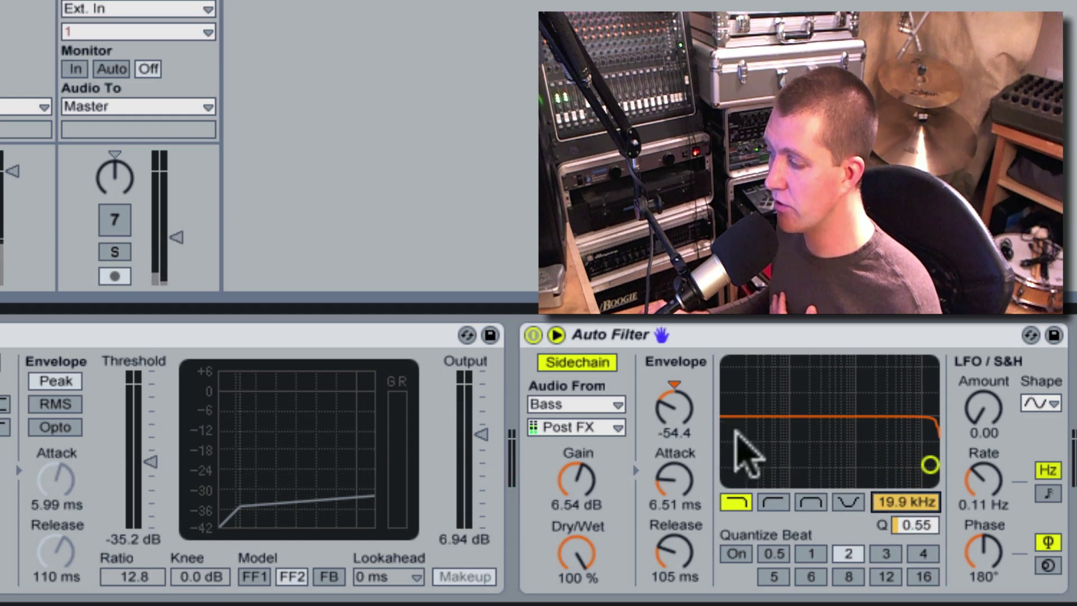
left_click_drag(668, 413, 670, 418)
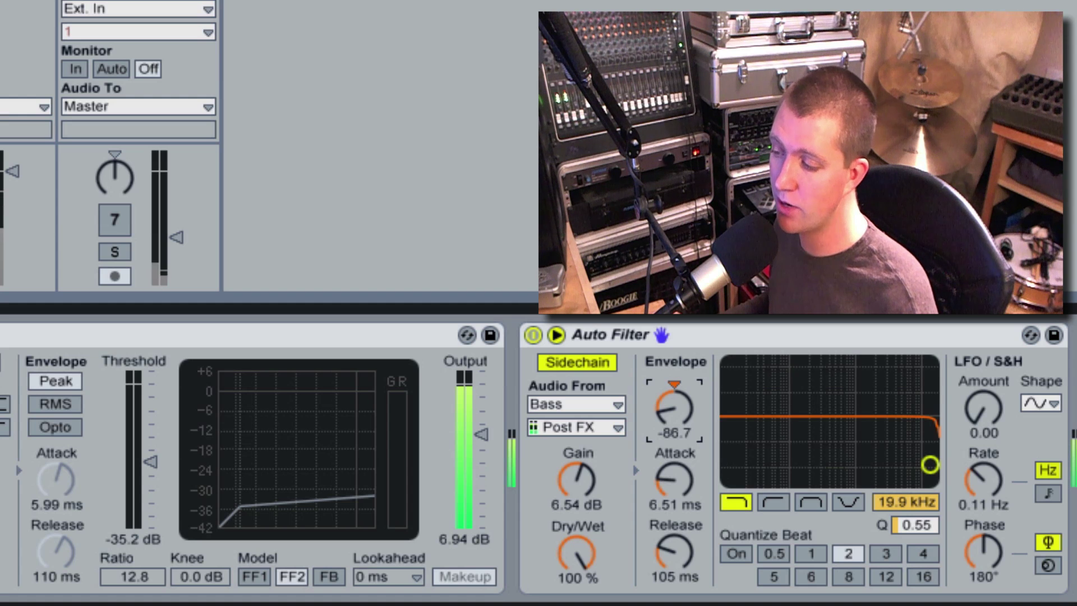
left_click(1, 334)
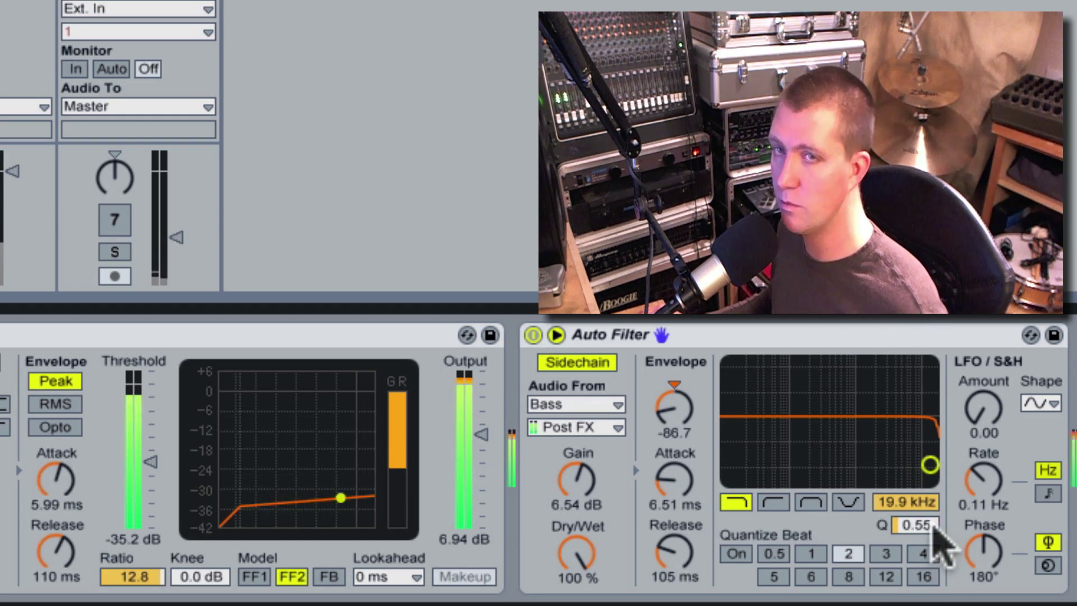
mouse_move(935, 531)
left_mouse_down()
mouse_move(935, 505)
mouse_move(921, 533)
left_mouse_up()
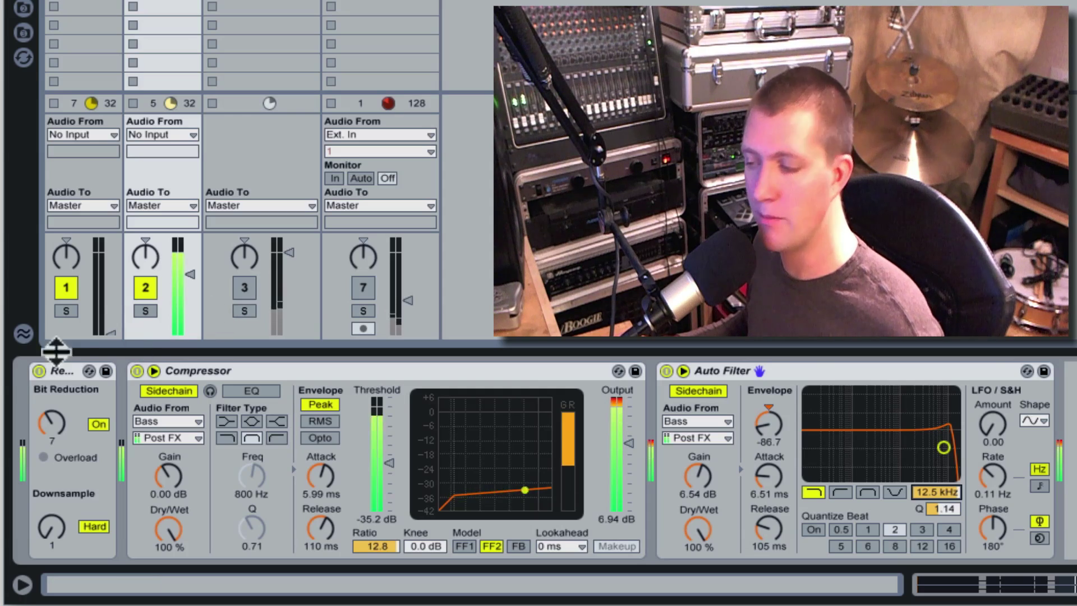
Raise the Bass track's volume back up to hear both basses together, and stop playback.
left_click_drag(112, 333, 111, 255)
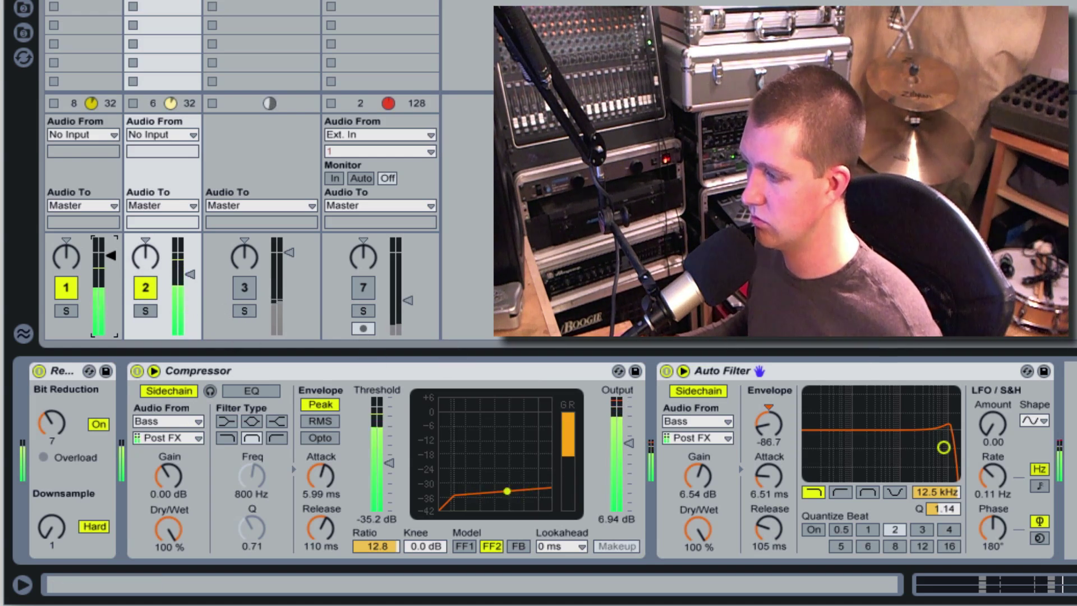
key("space")
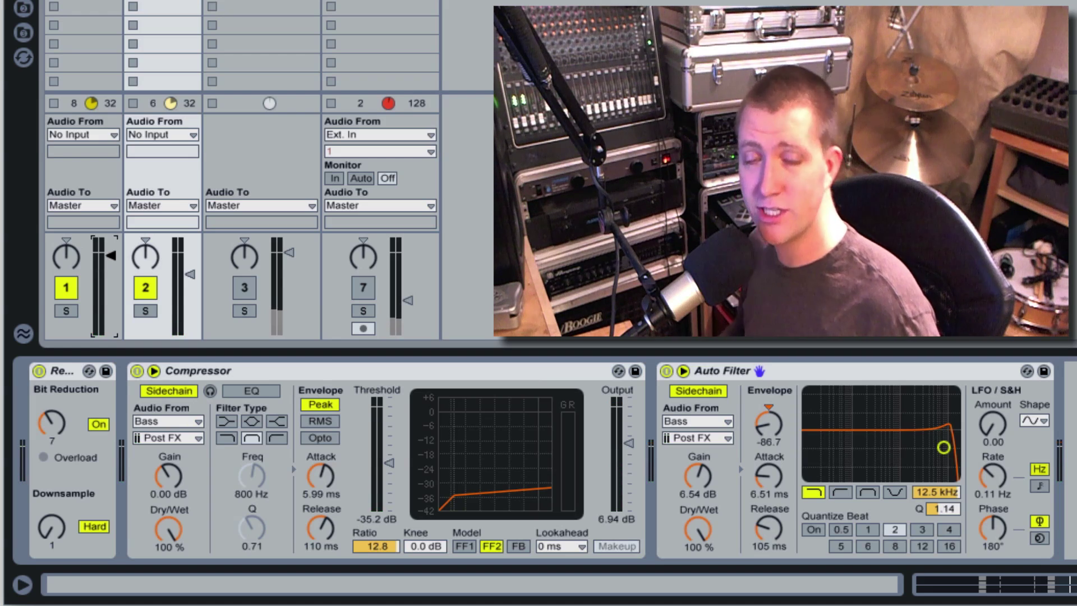